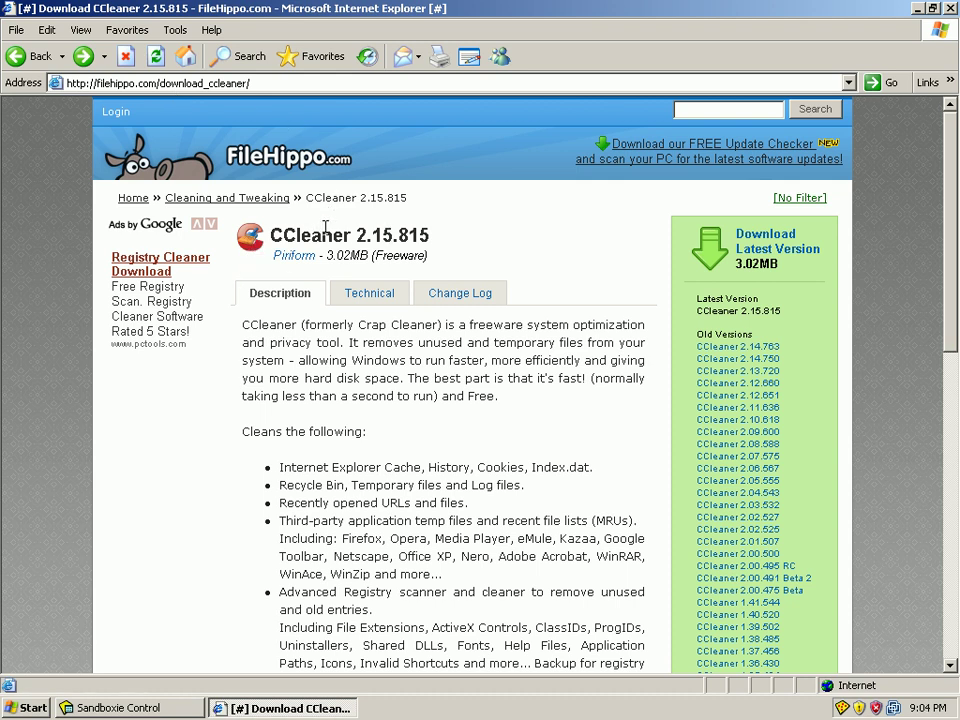
Download ccsetup215.exe from FileHippo and save it to the sandboxed Desktop.
{"action": "left_click", "coordinate": [764, 246]}
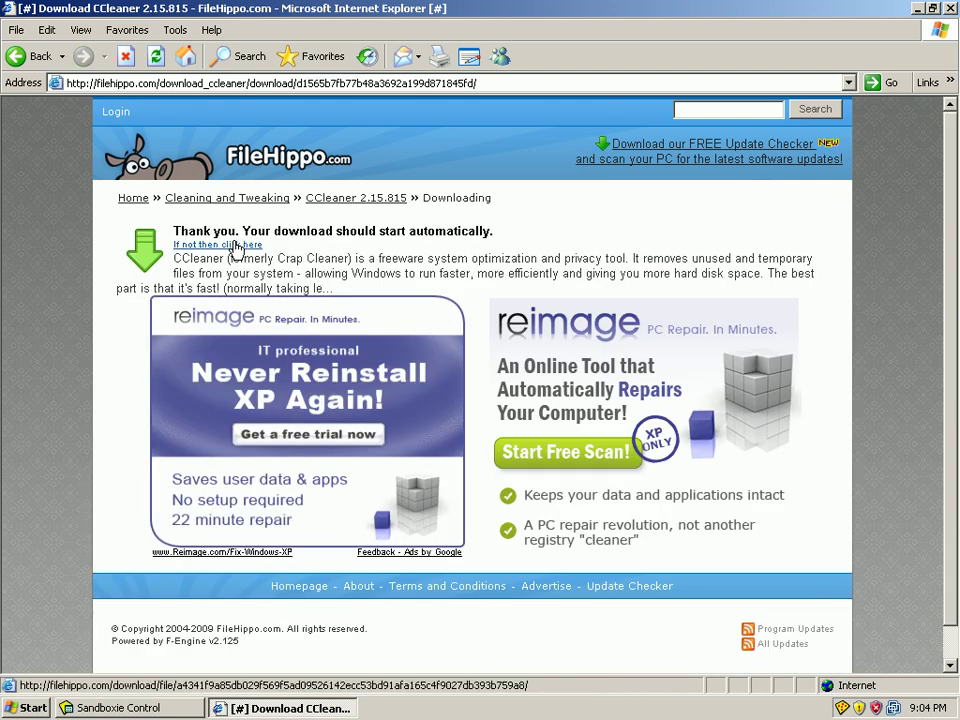
{"action": "left_click", "coordinate": [245, 244]}
{"action": "left_click", "coordinate": [510, 367]}
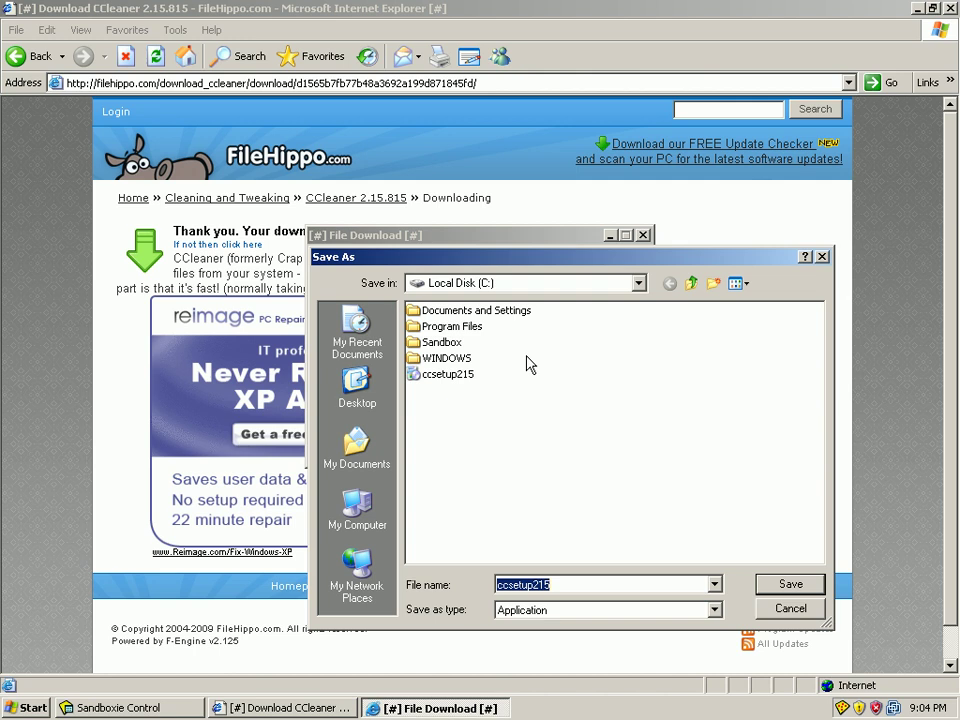
{"action": "left_click", "coordinate": [360, 390]}
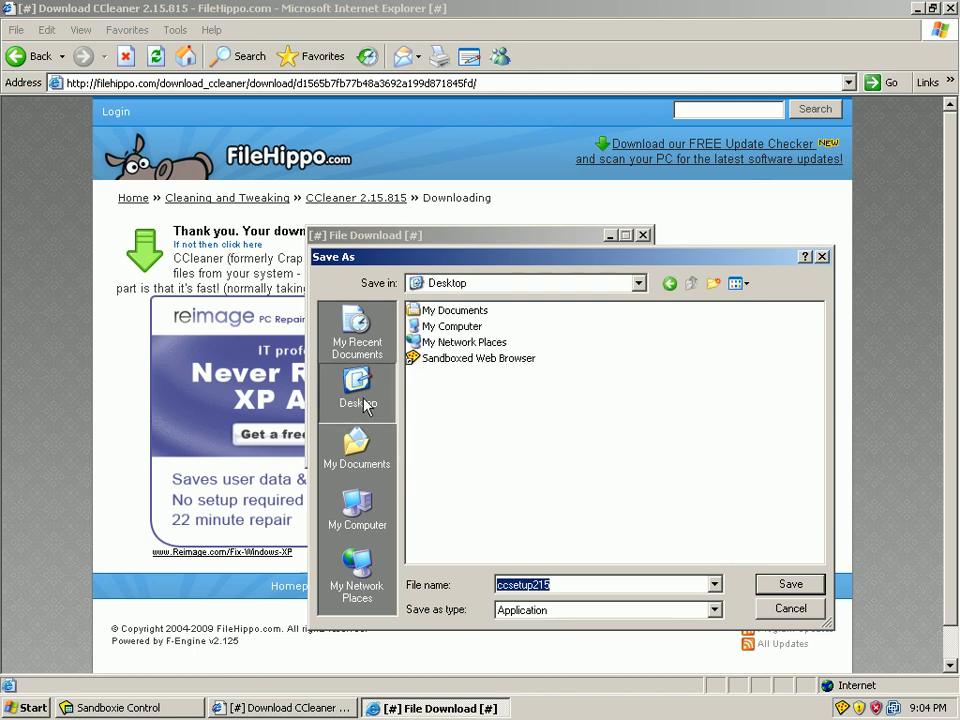
{"action": "left_click", "coordinate": [790, 584]}
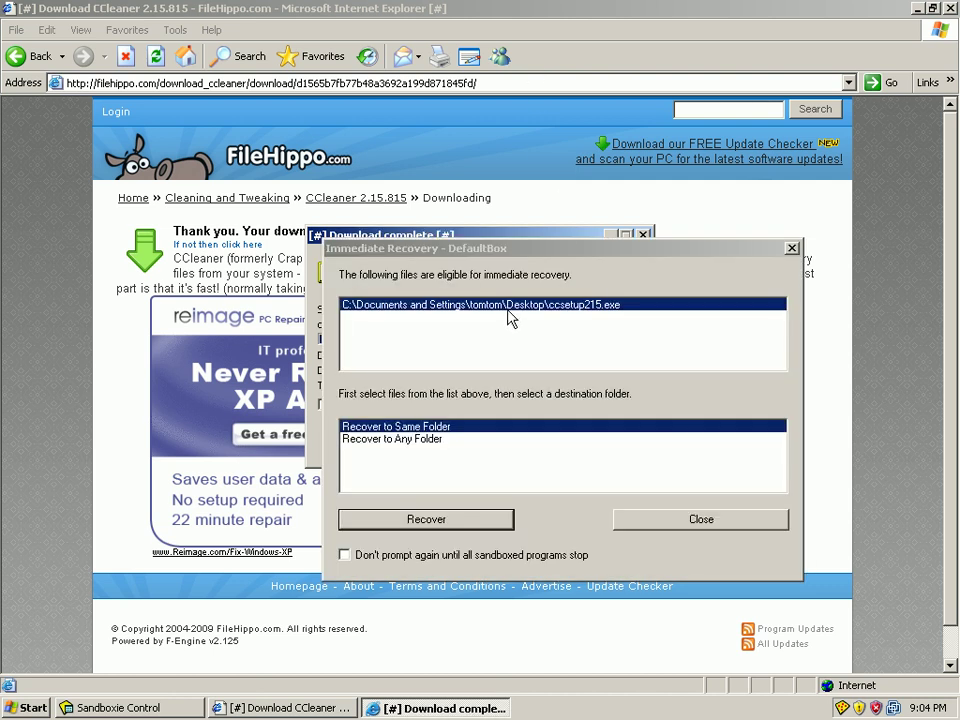
Recover ccsetup215.exe to the real Desktop via Recover to Same Folder, then restore Internet Explorer.
{"action": "left_click", "coordinate": [340, 265]}
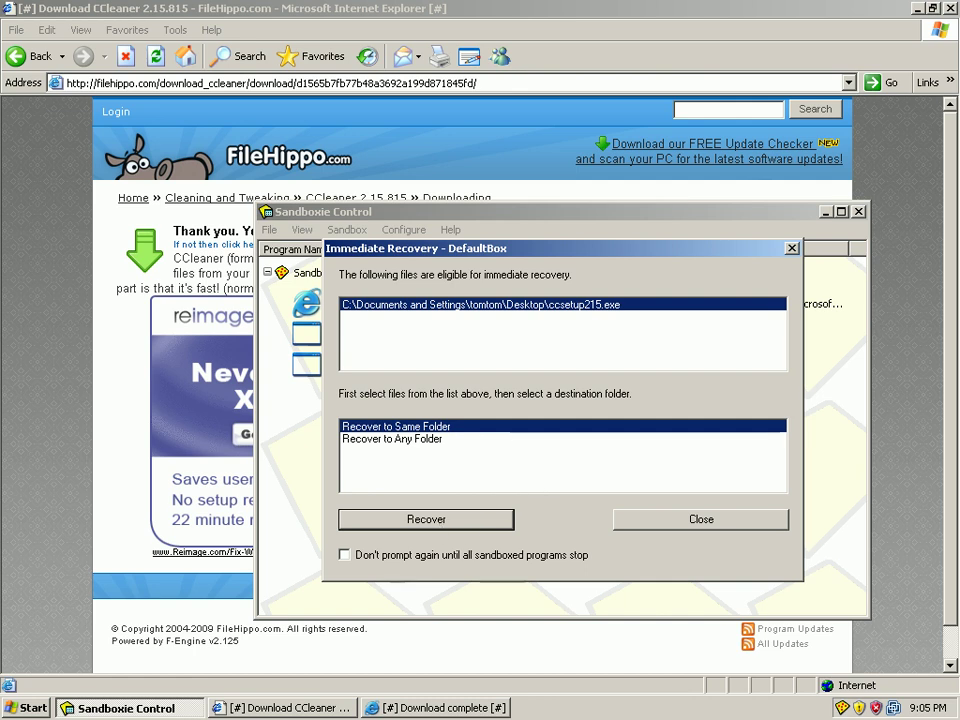
{"action": "left_click", "coordinate": [918, 8]}
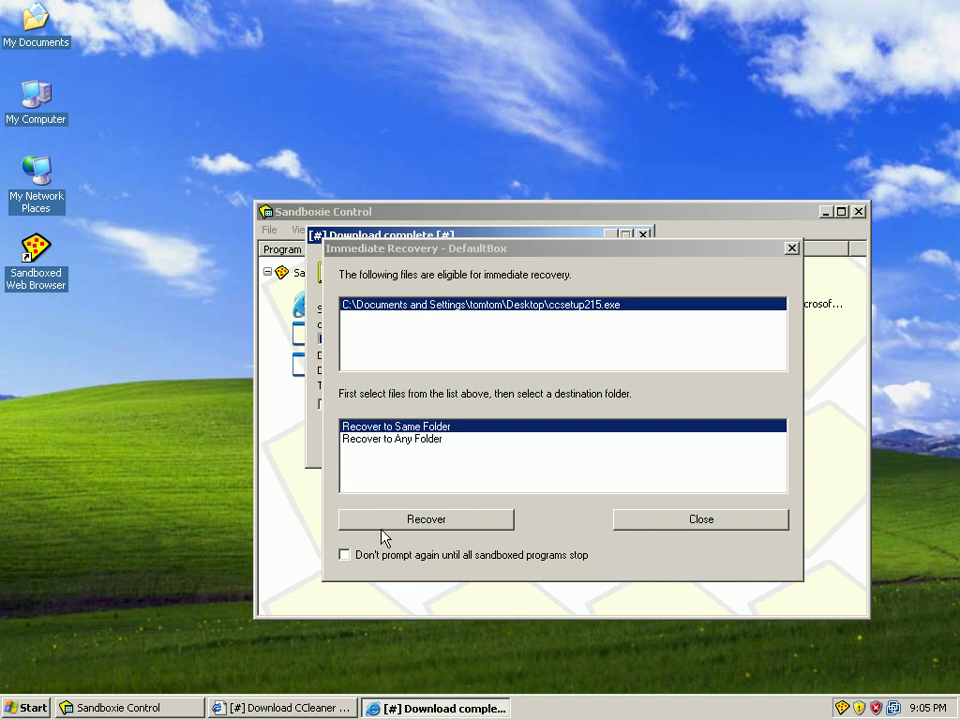
{"action": "left_click", "coordinate": [426, 522]}
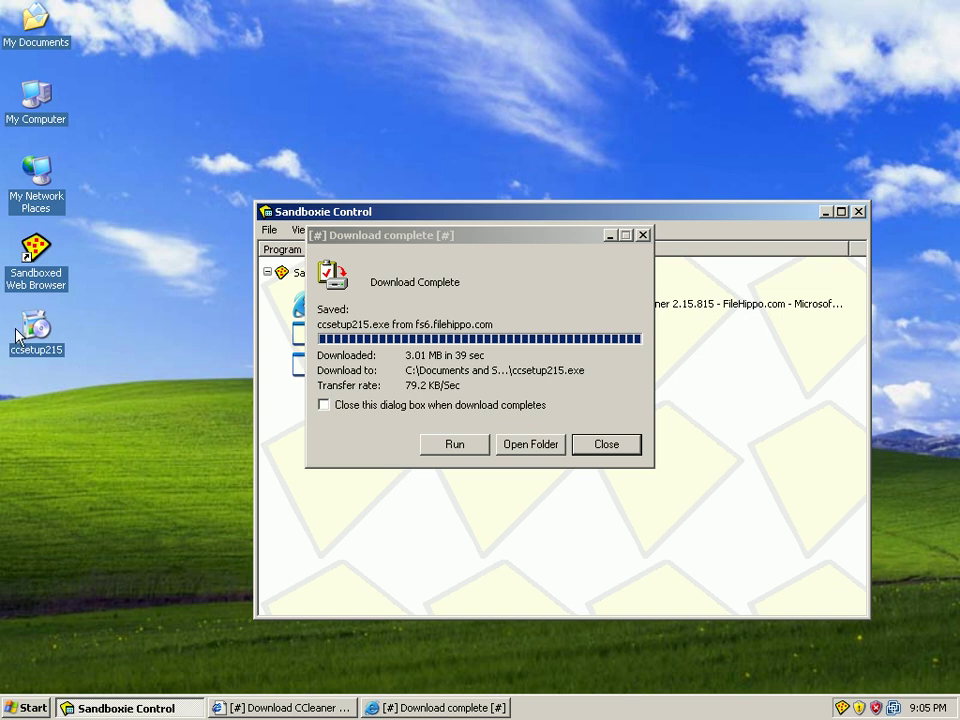
{"action": "left_click", "coordinate": [608, 446]}
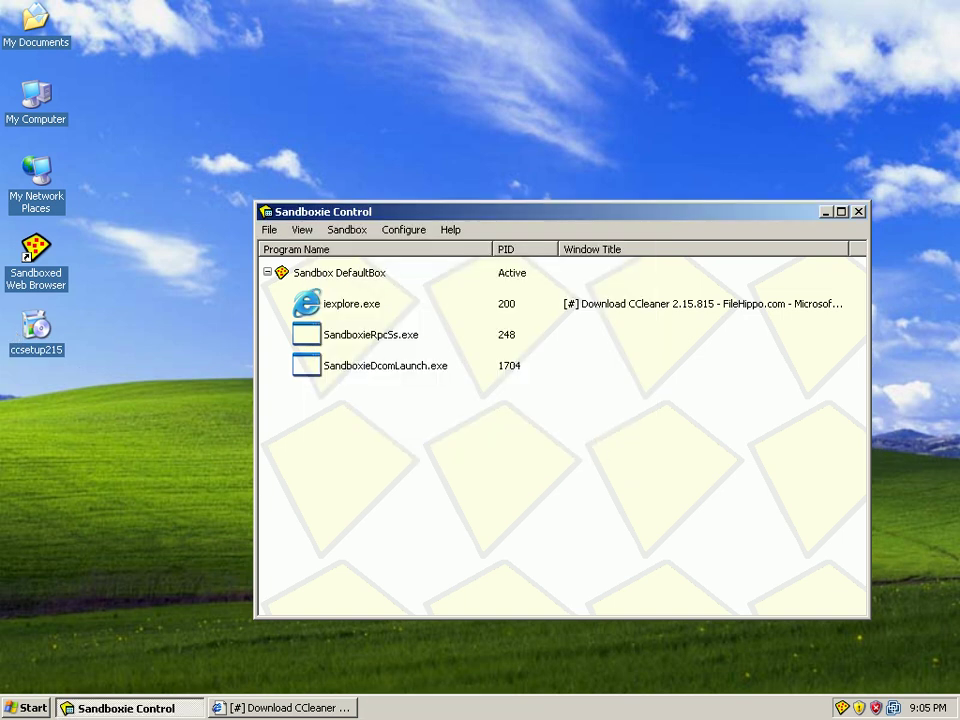
{"action": "left_click", "coordinate": [255, 707]}
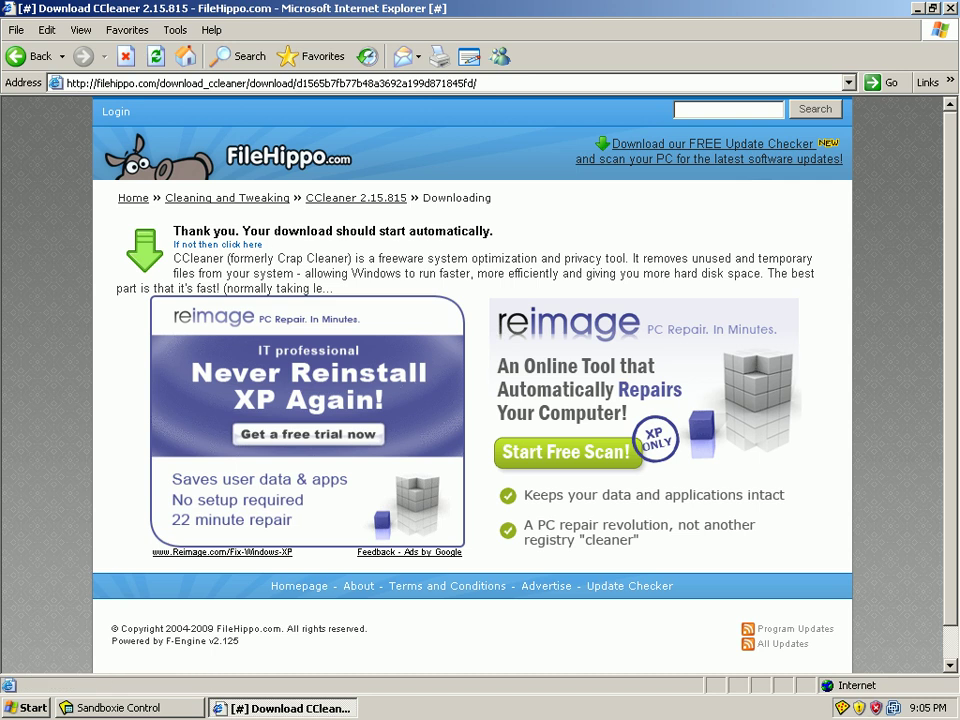
Save ccsetup215.exe again to the root of Local Disk (C:), replacing the existing copy.
{"action": "left_click", "coordinate": [220, 244]}
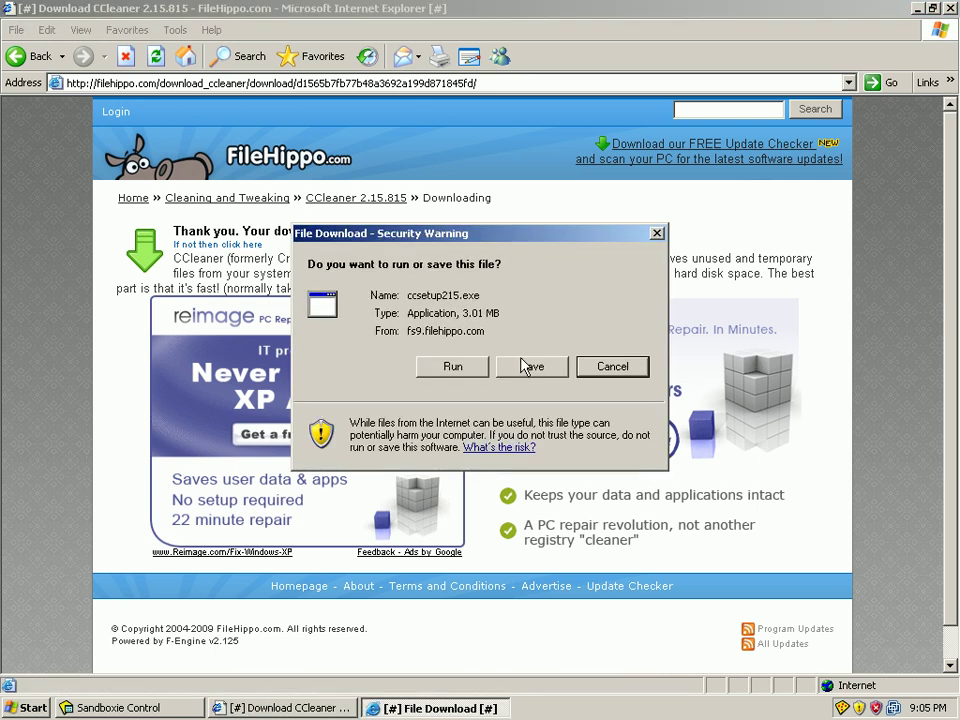
{"action": "left_click", "coordinate": [522, 367]}
{"action": "left_click", "coordinate": [528, 290]}
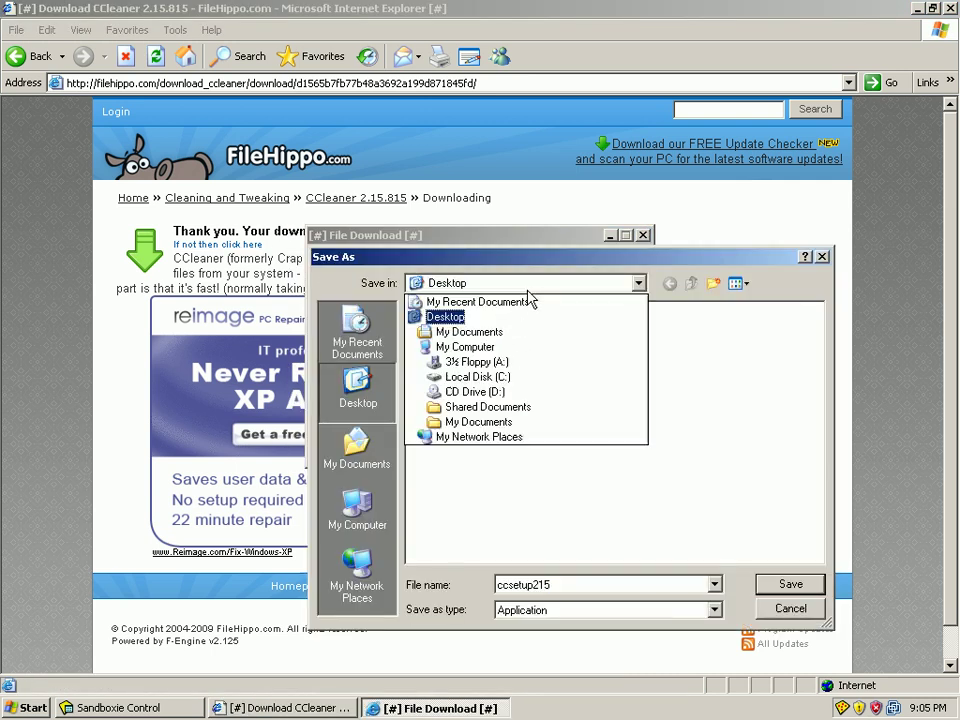
{"action": "left_click", "coordinate": [499, 377]}
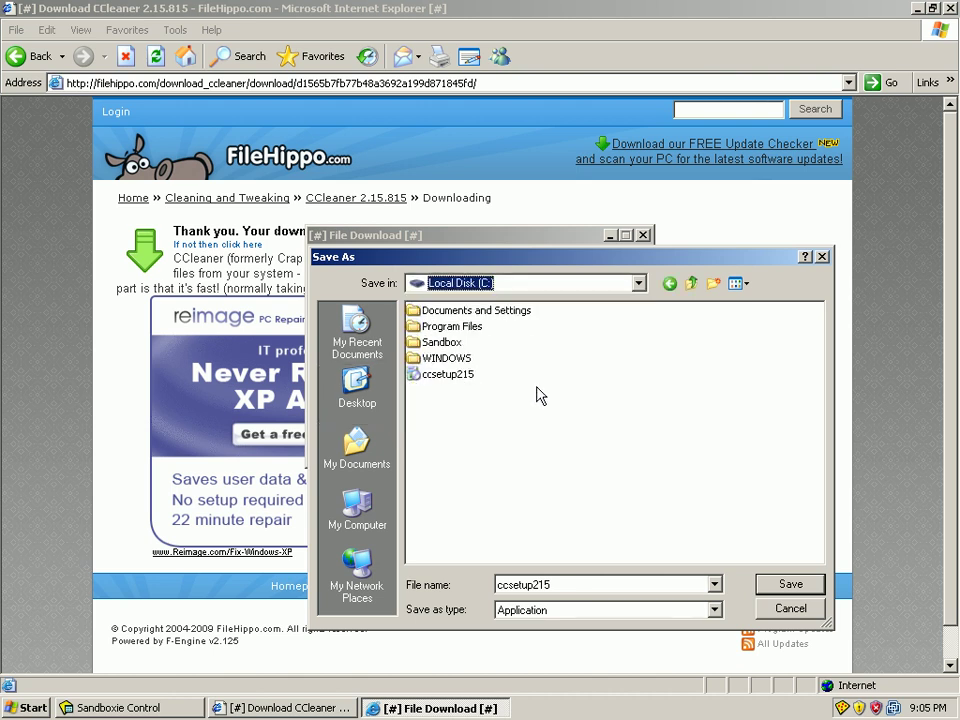
{"action": "left_click", "coordinate": [800, 583]}
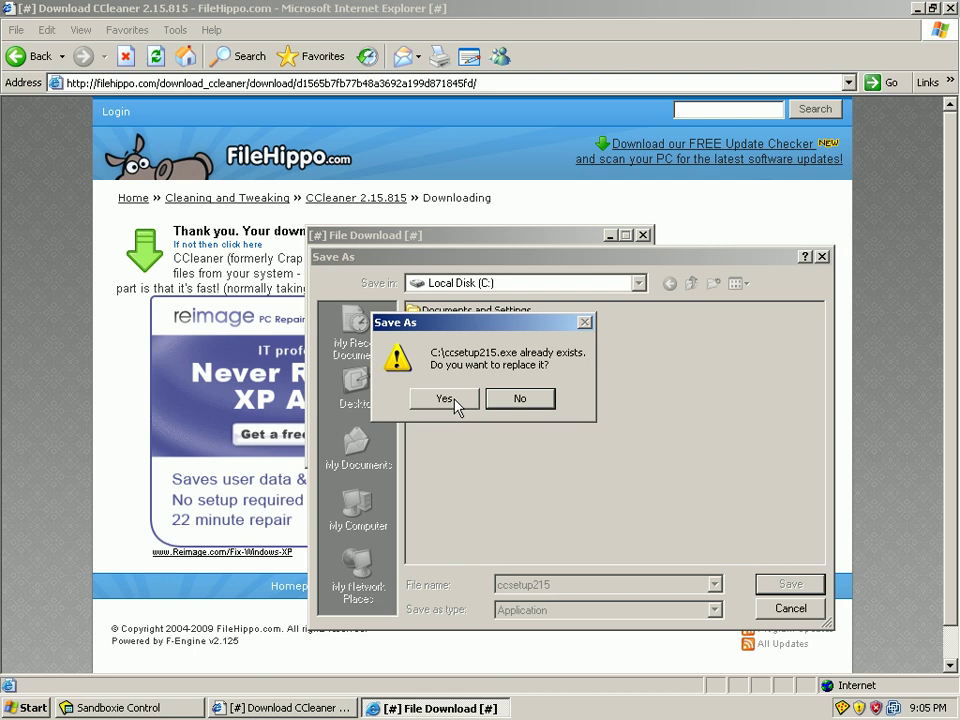
{"action": "left_click", "coordinate": [448, 399]}
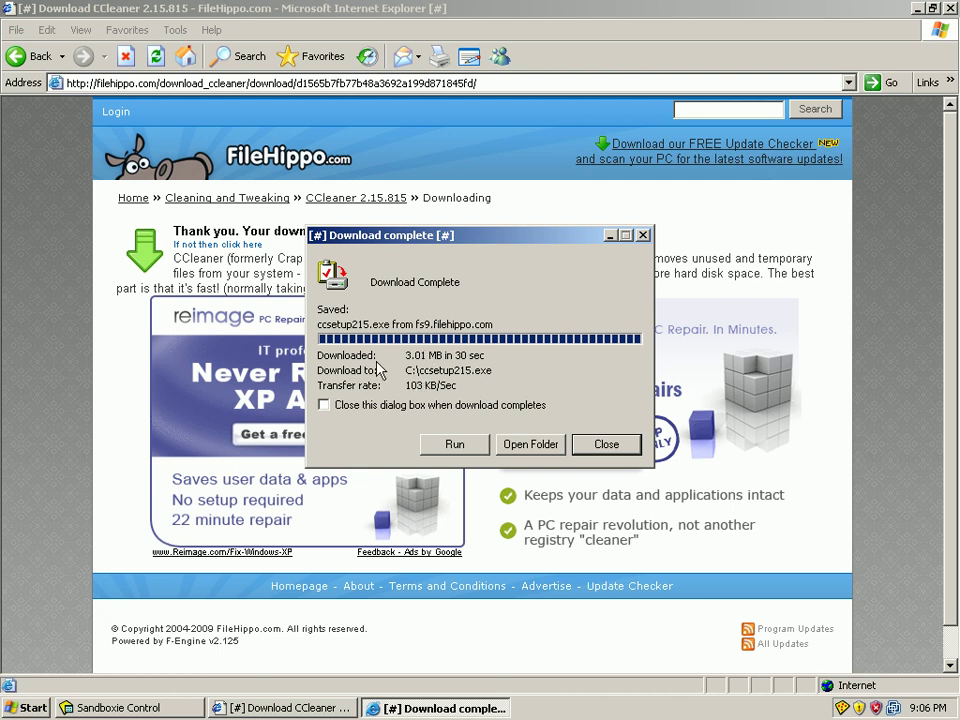
Close the download notice and bring up the DefaultBox sandbox's actions in Sandboxie Control.
{"action": "left_click", "coordinate": [606, 444]}
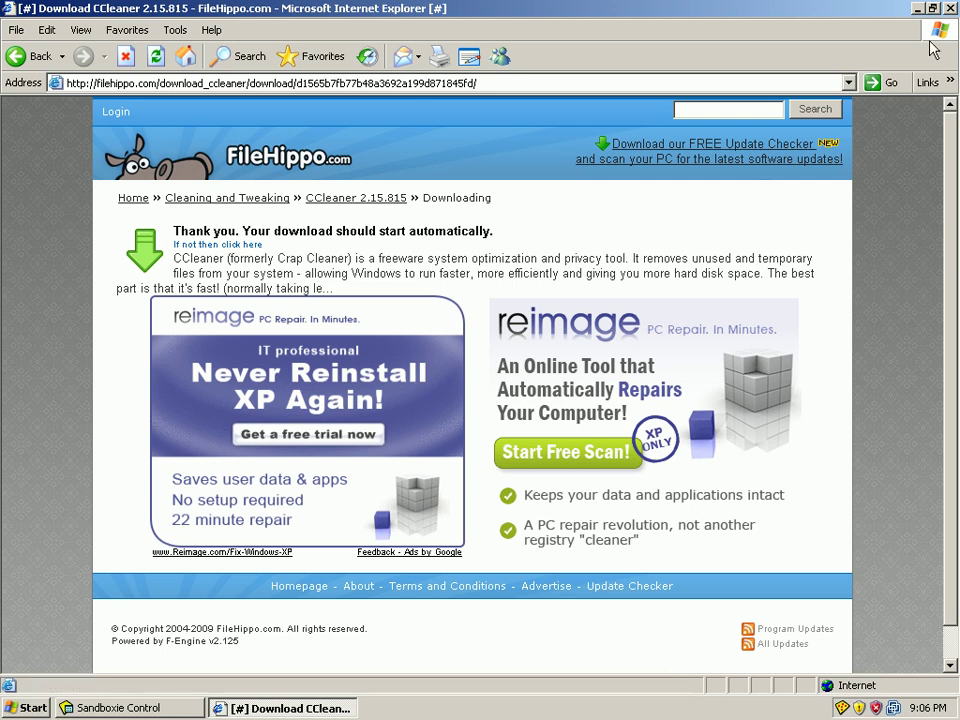
{"action": "left_click", "coordinate": [918, 8]}
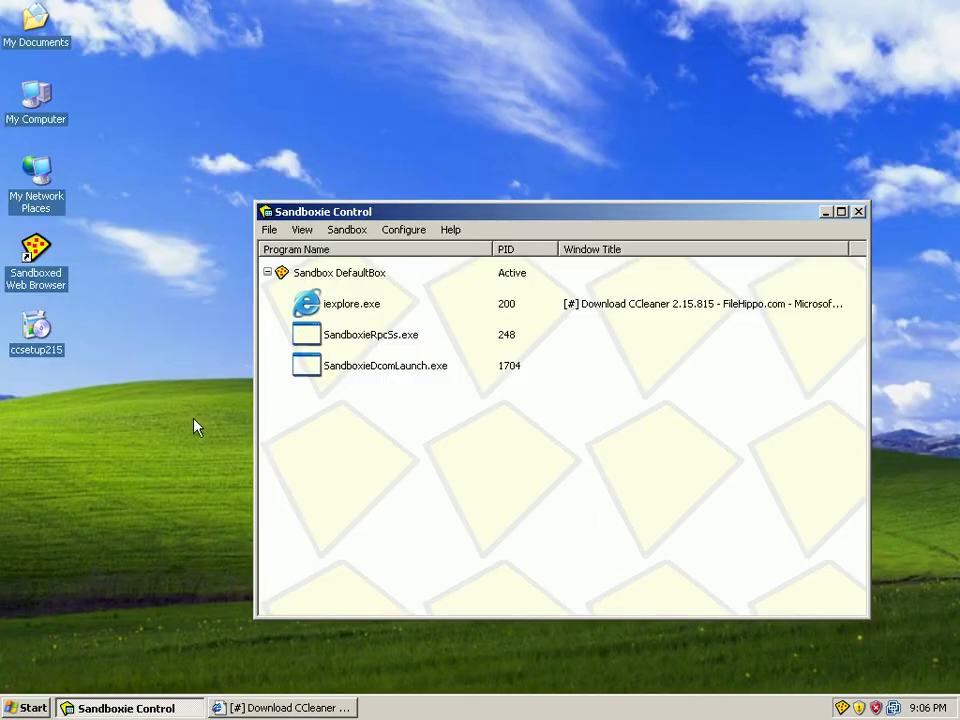
{"action": "left_click", "coordinate": [207, 364]}
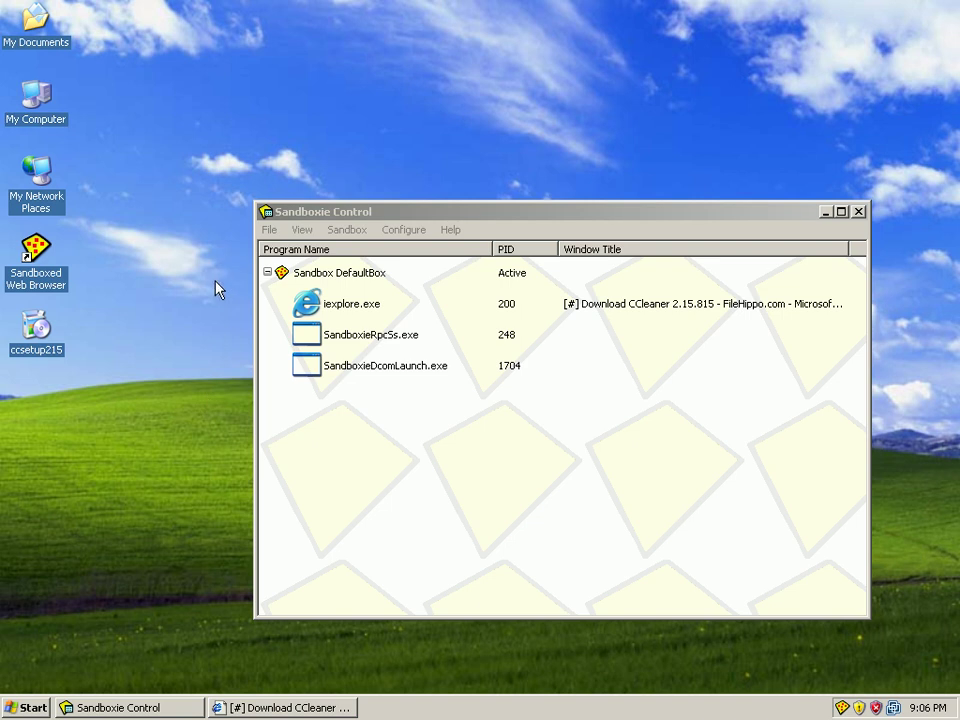
{"action": "left_click", "coordinate": [339, 271]}
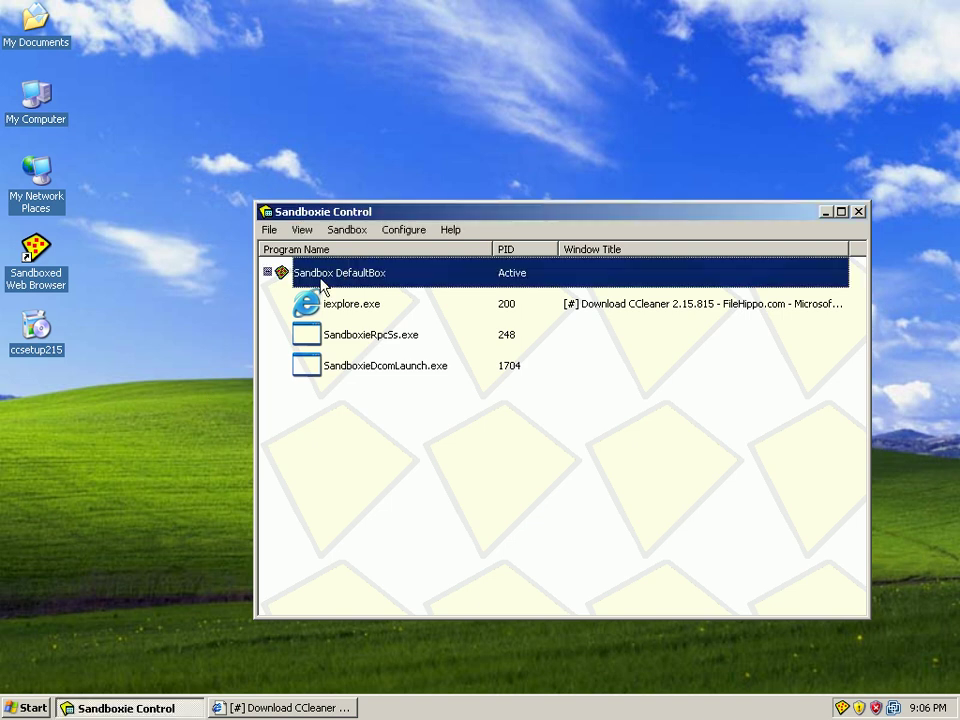
{"action": "right_click", "coordinate": [320, 279]}
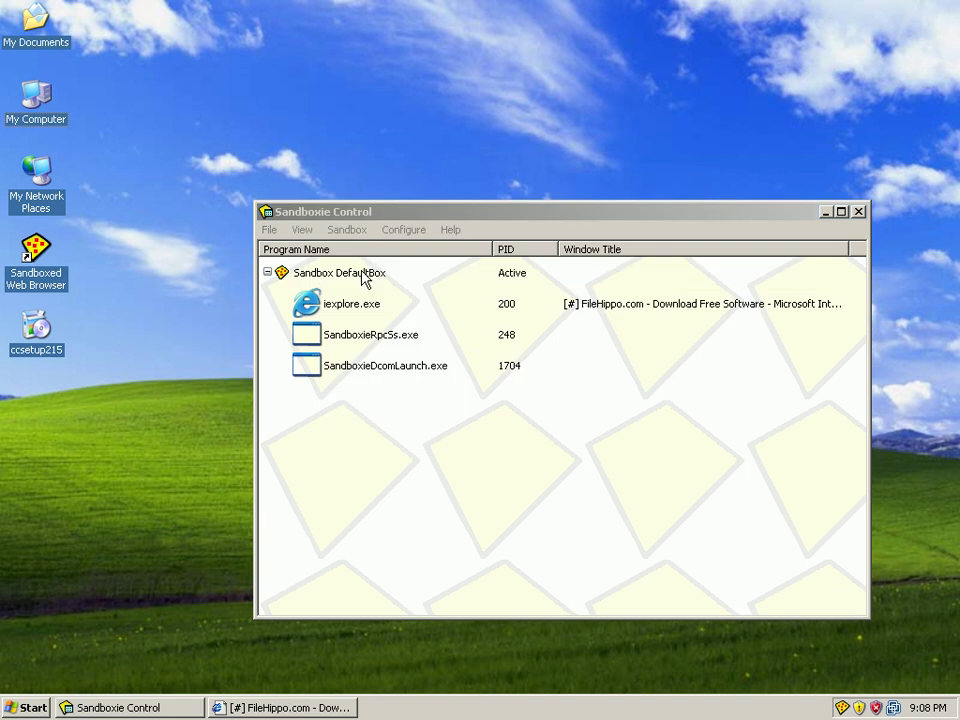
Add Local Disk (C:) to DefaultBox's Quick Recovery folders and select the listed ccsetup215.exe (3 MB).
{"action": "left_click", "coordinate": [362, 272]}
{"action": "right_click", "coordinate": [362, 272]}
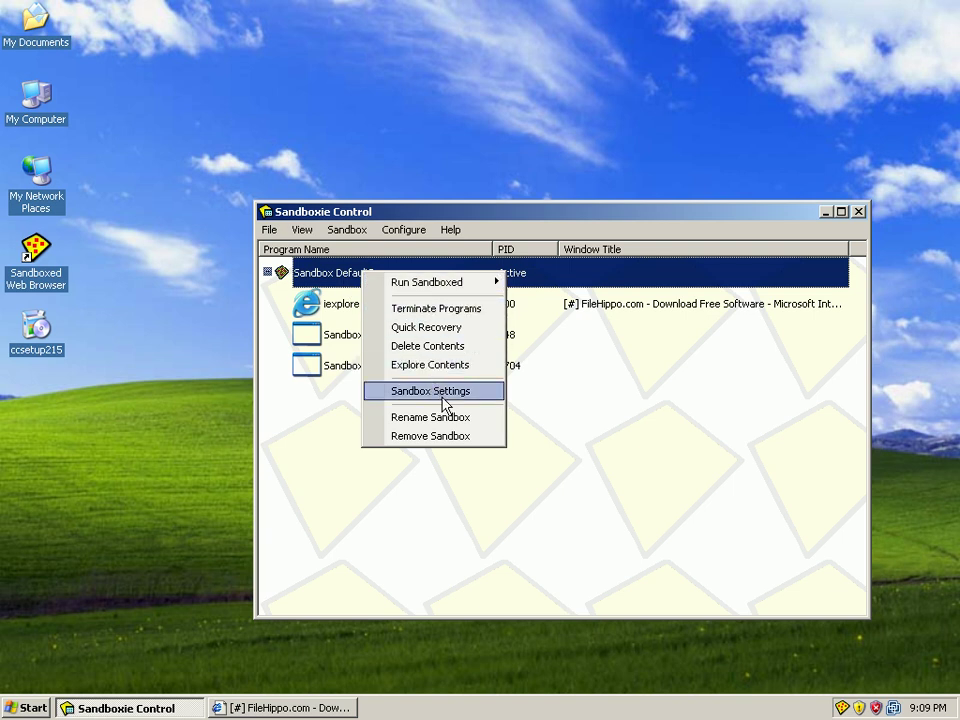
{"action": "left_click", "coordinate": [433, 335]}
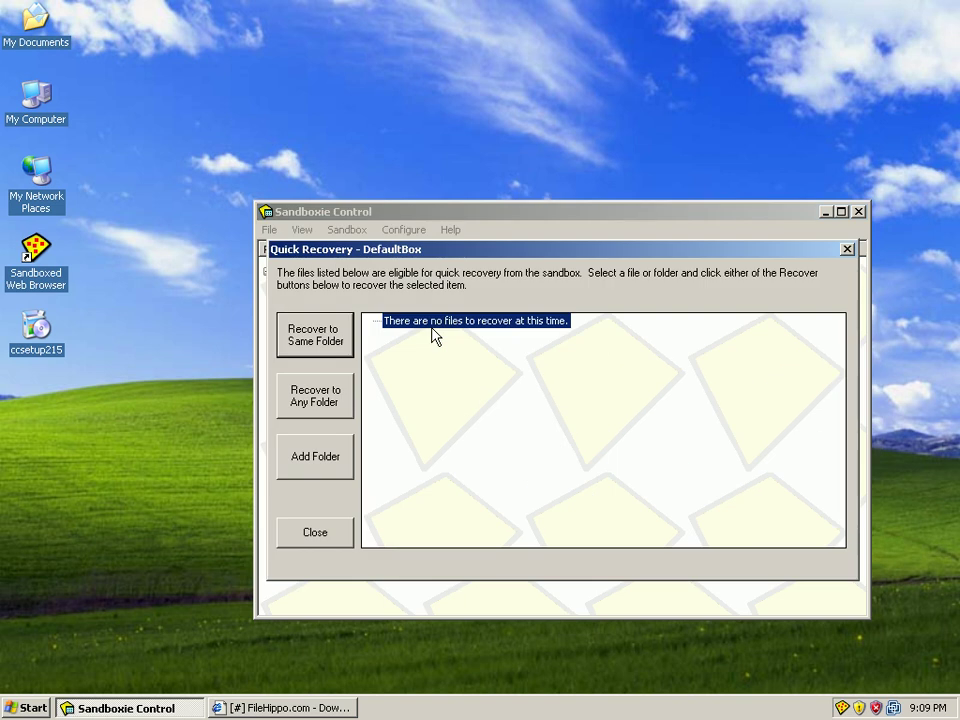
{"action": "left_click", "coordinate": [336, 457]}
{"action": "left_click", "coordinate": [527, 388]}
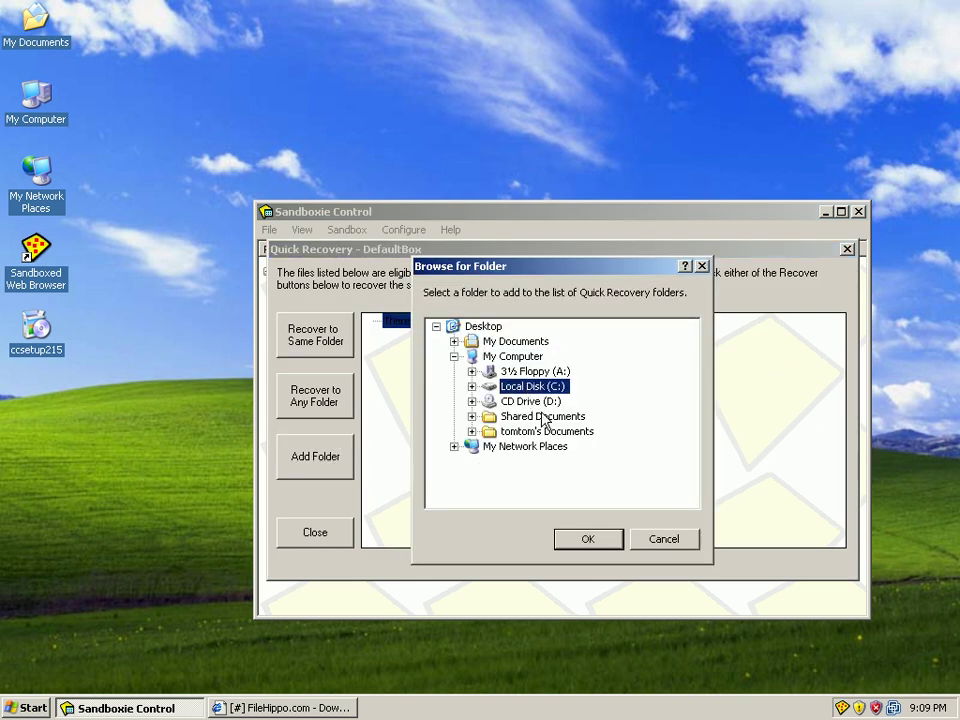
{"action": "left_click", "coordinate": [580, 538]}
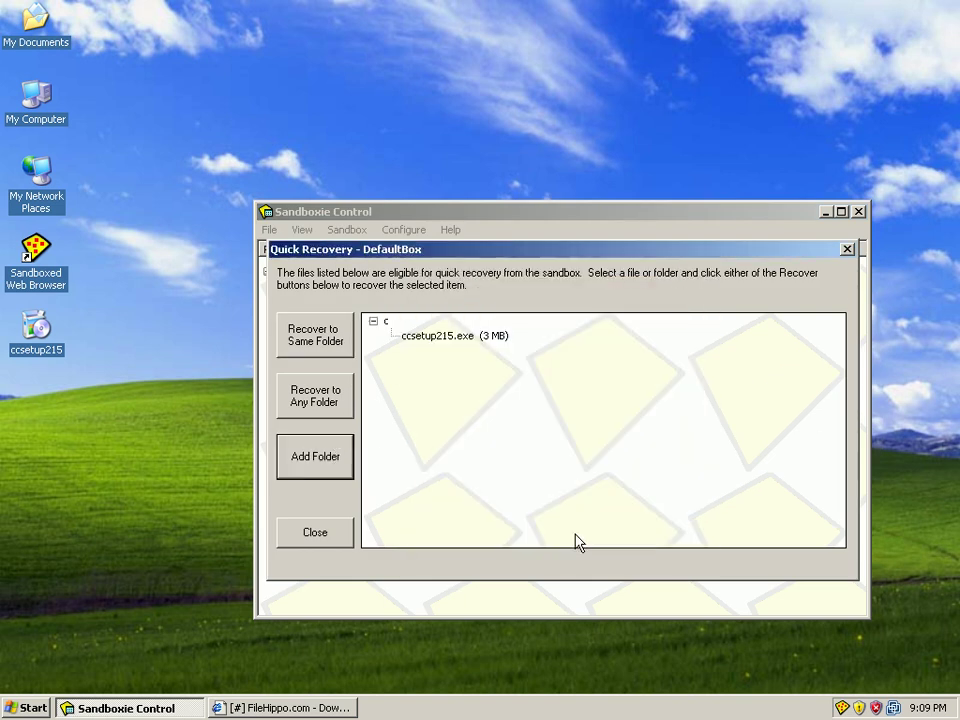
{"action": "left_click", "coordinate": [450, 337]}
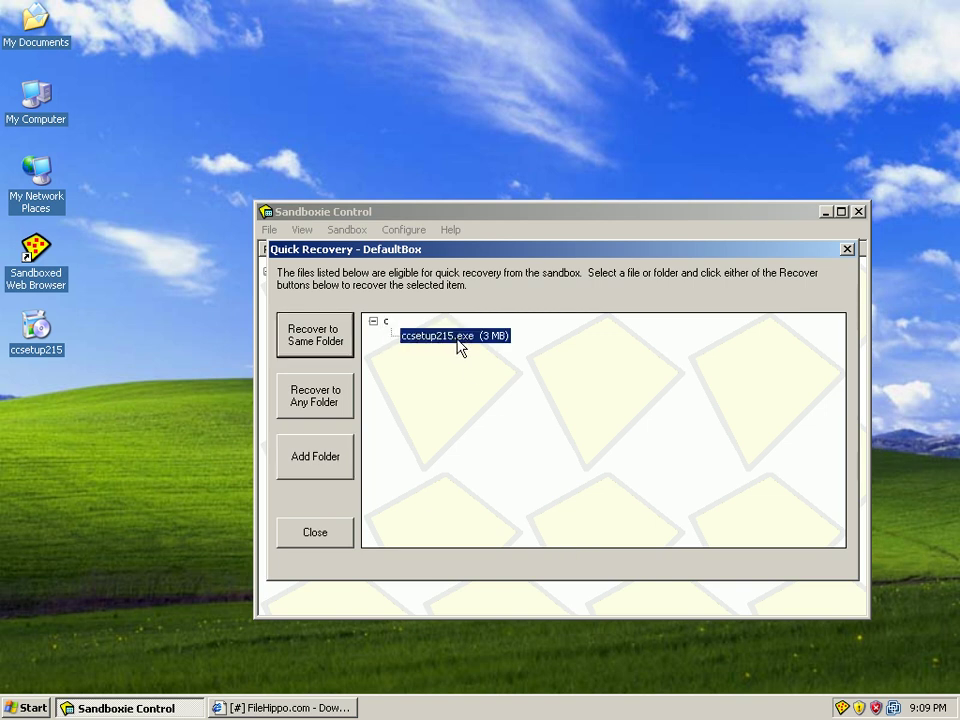
{"action": "right_click", "coordinate": [425, 337]}
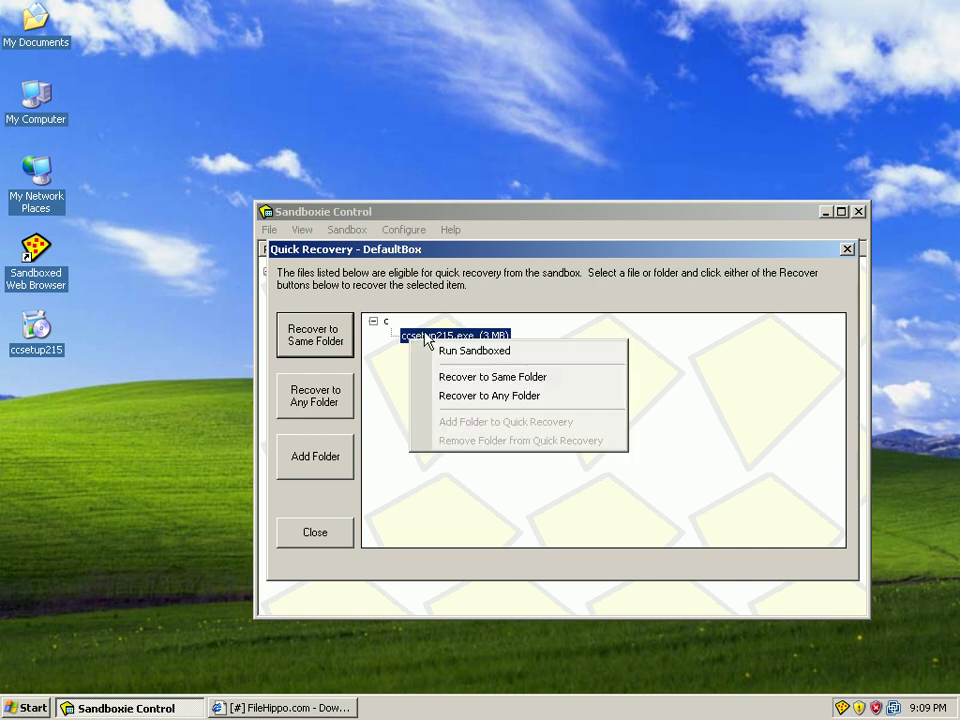
Check that C: lacks ccsetup215, then recover it to its original folder on C:.
{"action": "double_click", "coordinate": [38, 100]}
{"action": "double_click", "coordinate": [98, 268]}
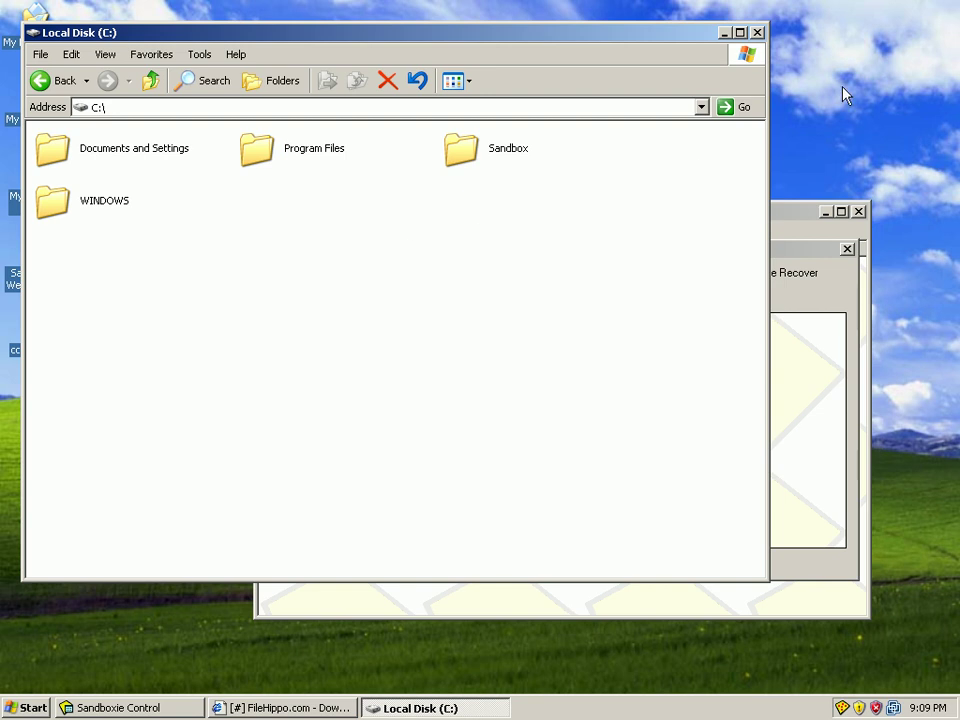
{"action": "left_click", "coordinate": [757, 32]}
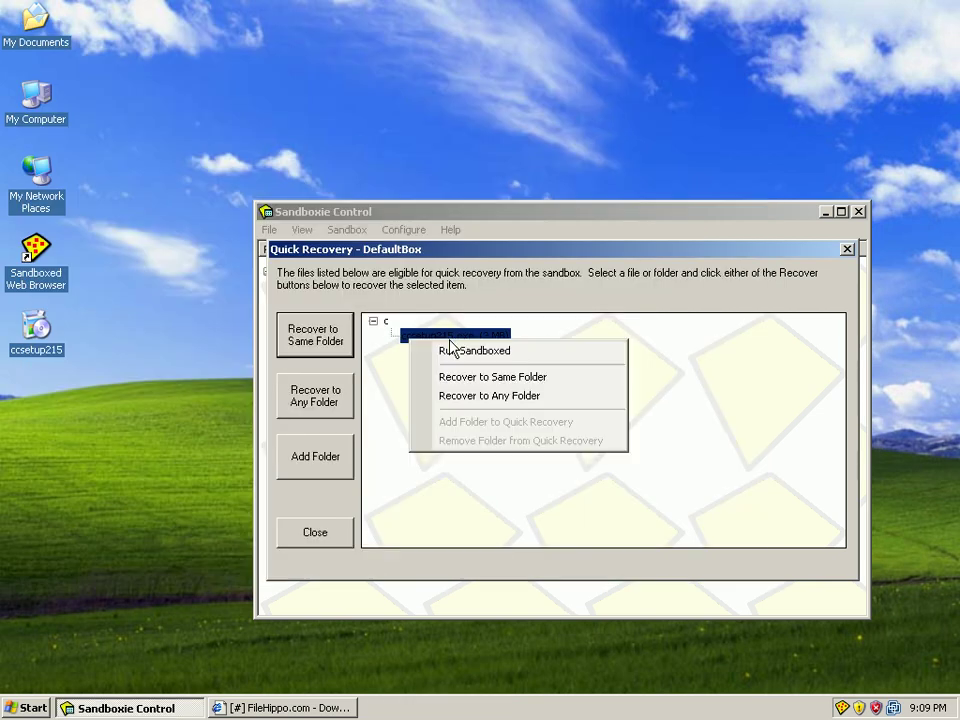
{"action": "left_click", "coordinate": [493, 378]}
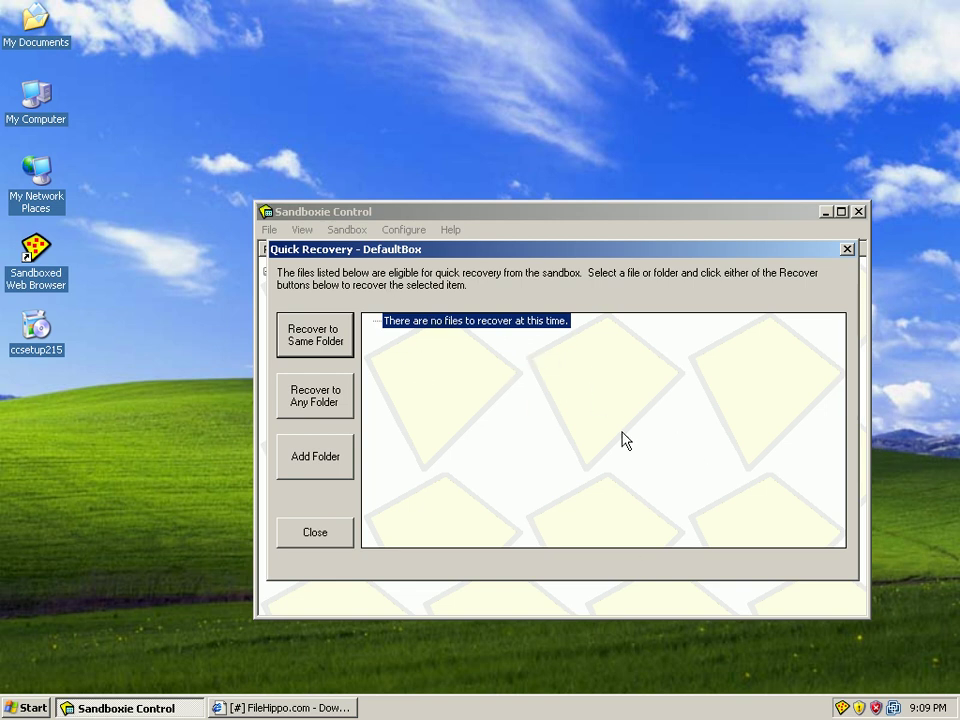
Find ccsetup215 on drive C, launch its installer, cancel at Installer Language, and close the window.
{"action": "double_click", "coordinate": [35, 96]}
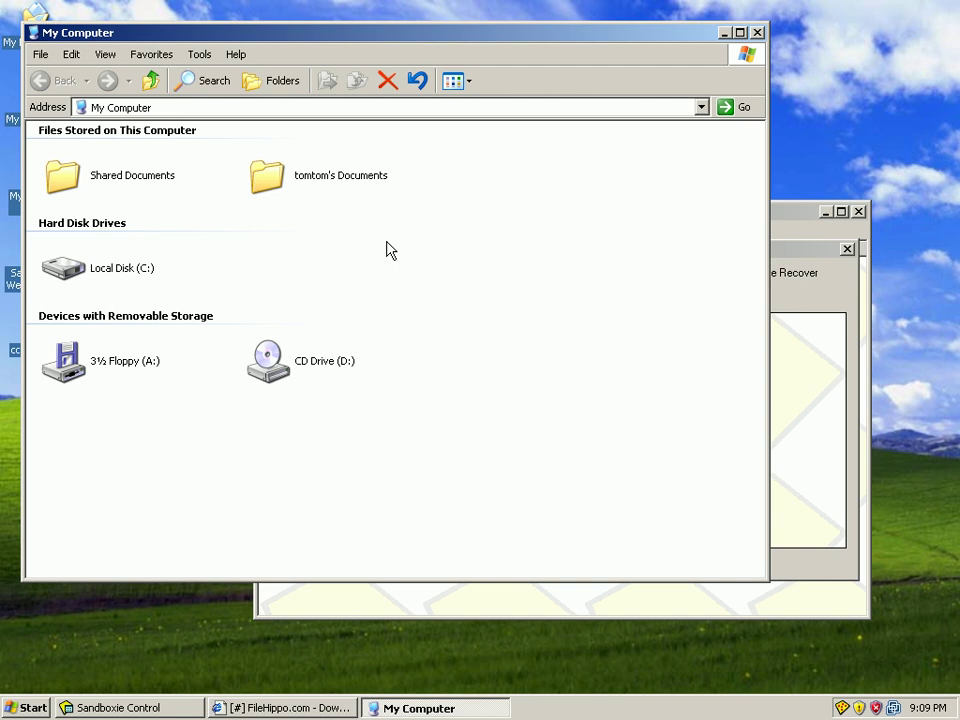
{"action": "double_click", "coordinate": [117, 270]}
{"action": "key", "text": "c"}
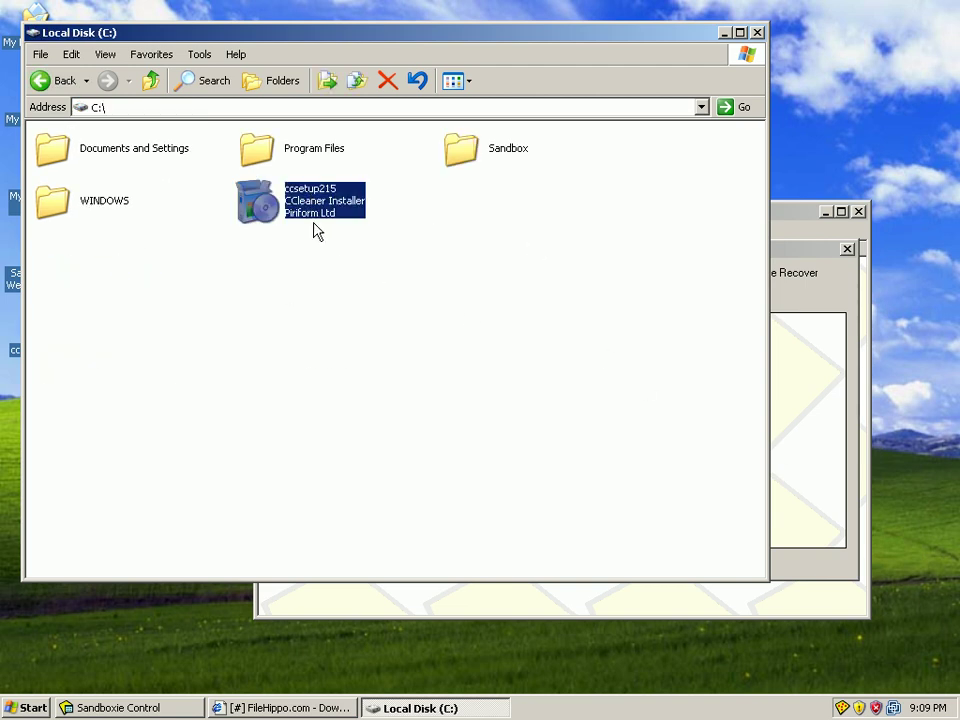
{"action": "double_click", "coordinate": [266, 203]}
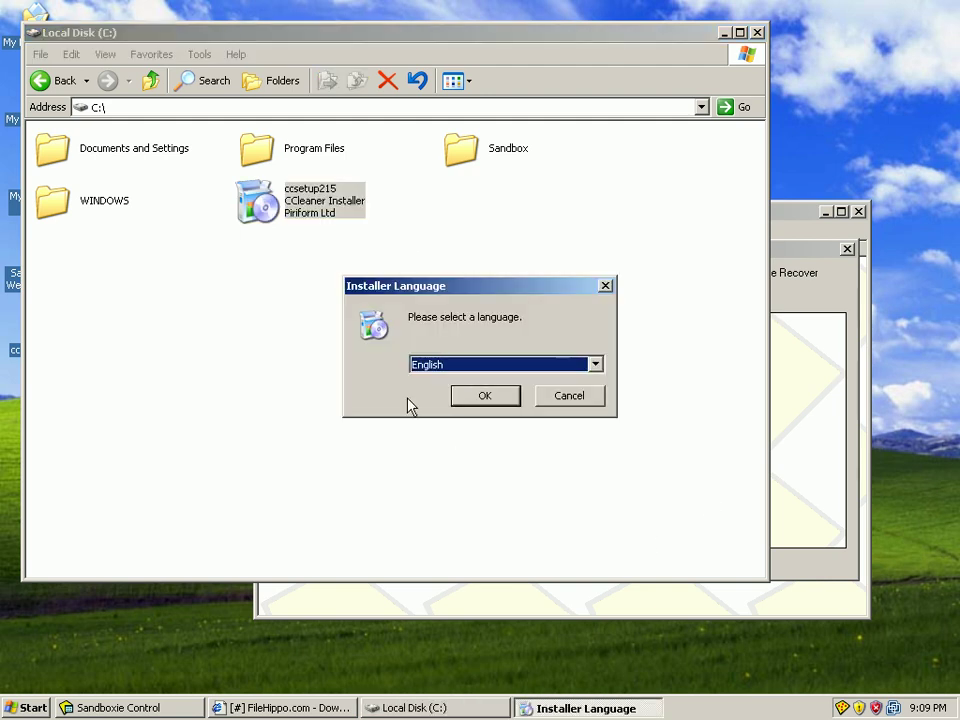
{"action": "left_click", "coordinate": [579, 393]}
{"action": "left_click", "coordinate": [758, 33]}
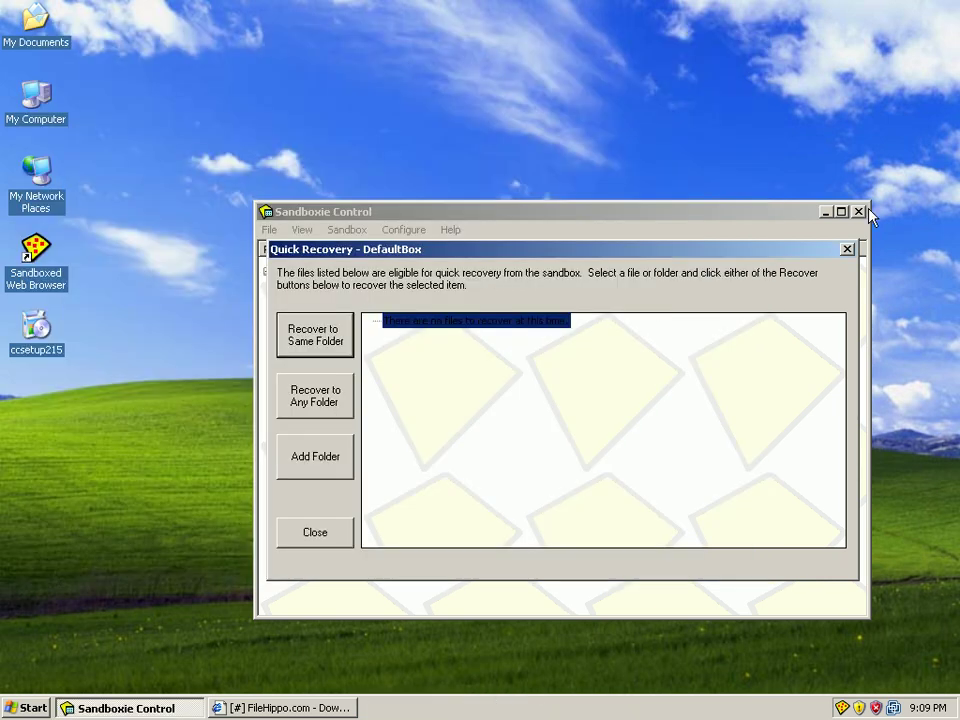
Close Quick Recovery, browse the File menu, and move Sandboxie Control up and left.
{"action": "left_click", "coordinate": [847, 248]}
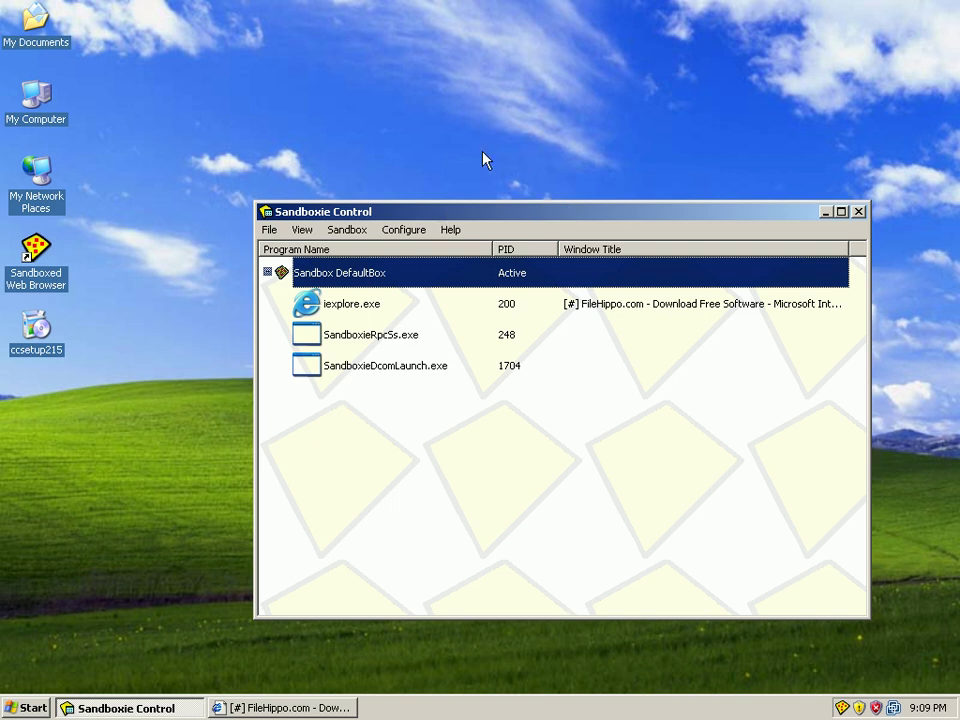
{"action": "left_click", "coordinate": [270, 230]}
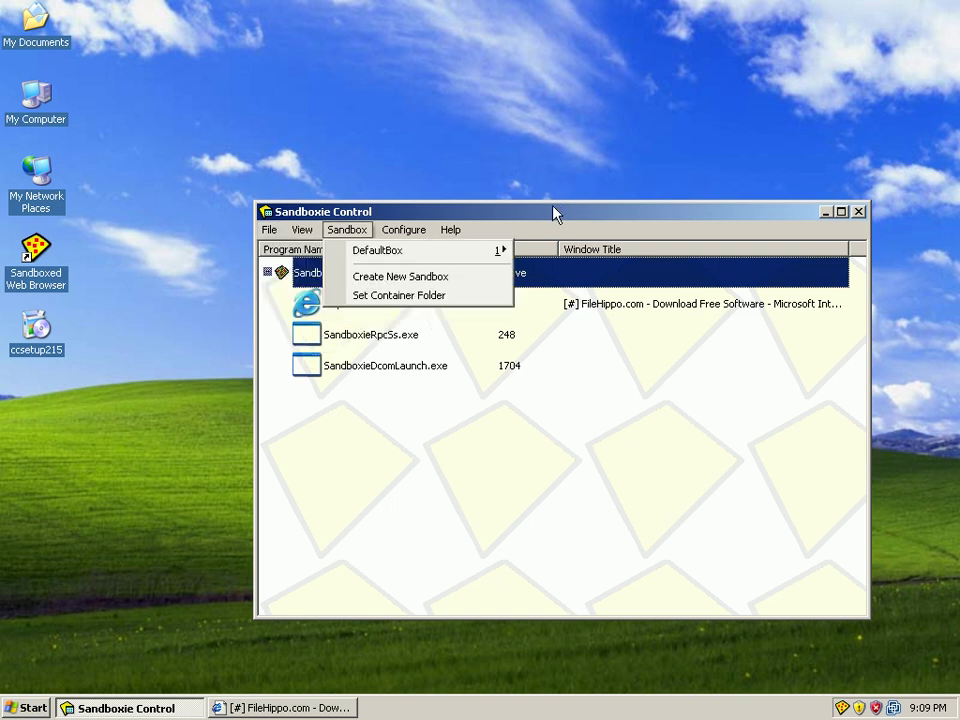
{"action": "mouse_move", "coordinate": [555, 213]}
{"action": "left_mouse_down"}
{"action": "mouse_move", "coordinate": [465, 201]}
{"action": "mouse_move", "coordinate": [491, 117]}
{"action": "left_mouse_up"}
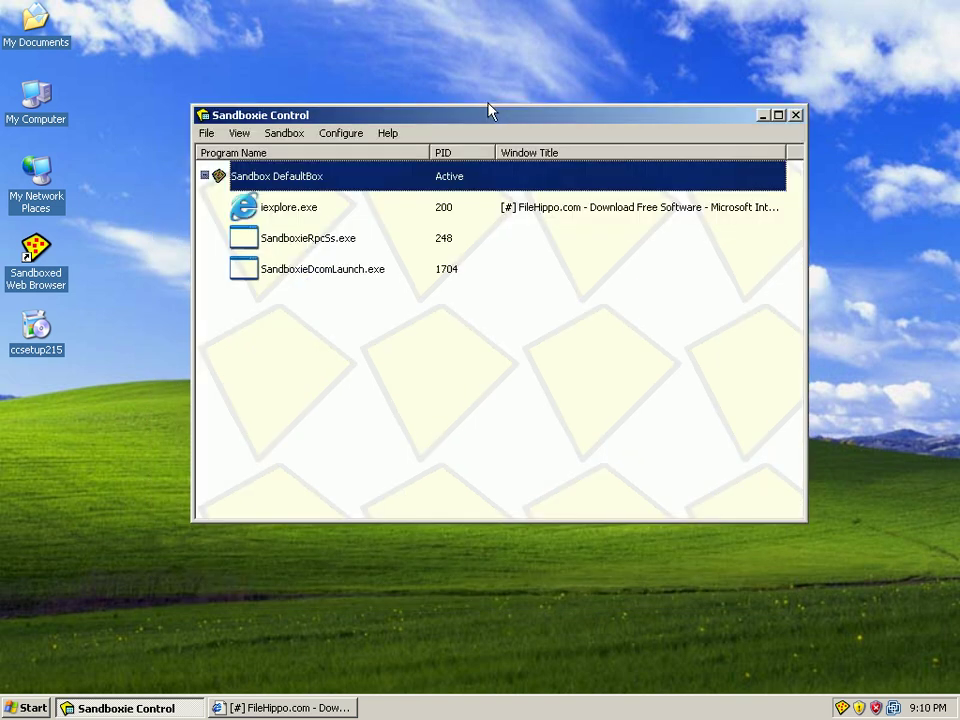
{"action": "left_click_drag", "start_coordinate": [541, 119], "coordinate": [530, 131]}
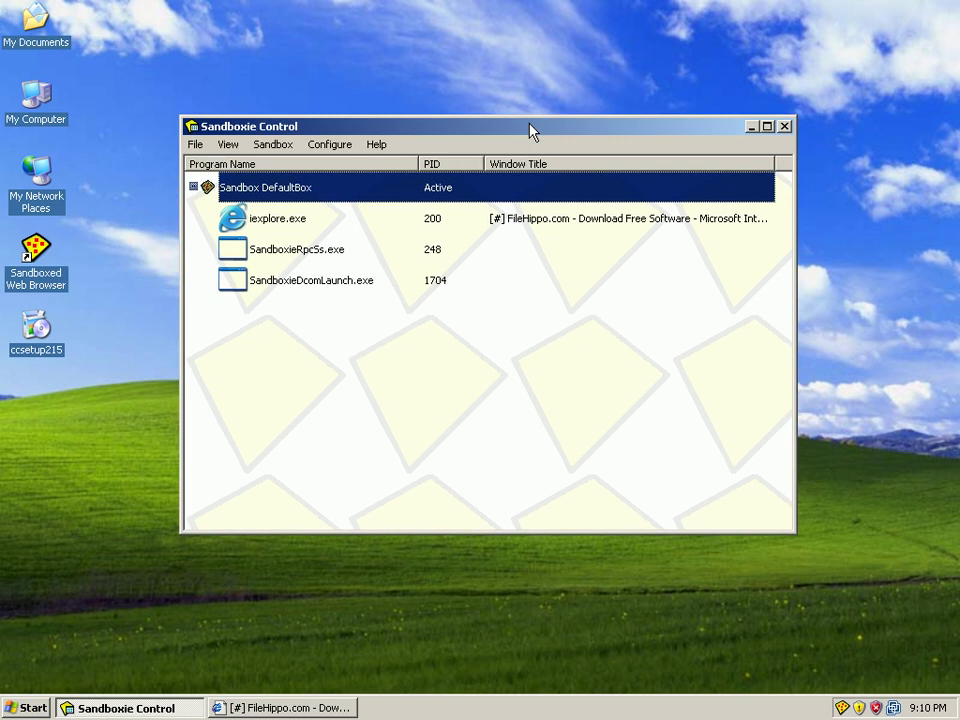